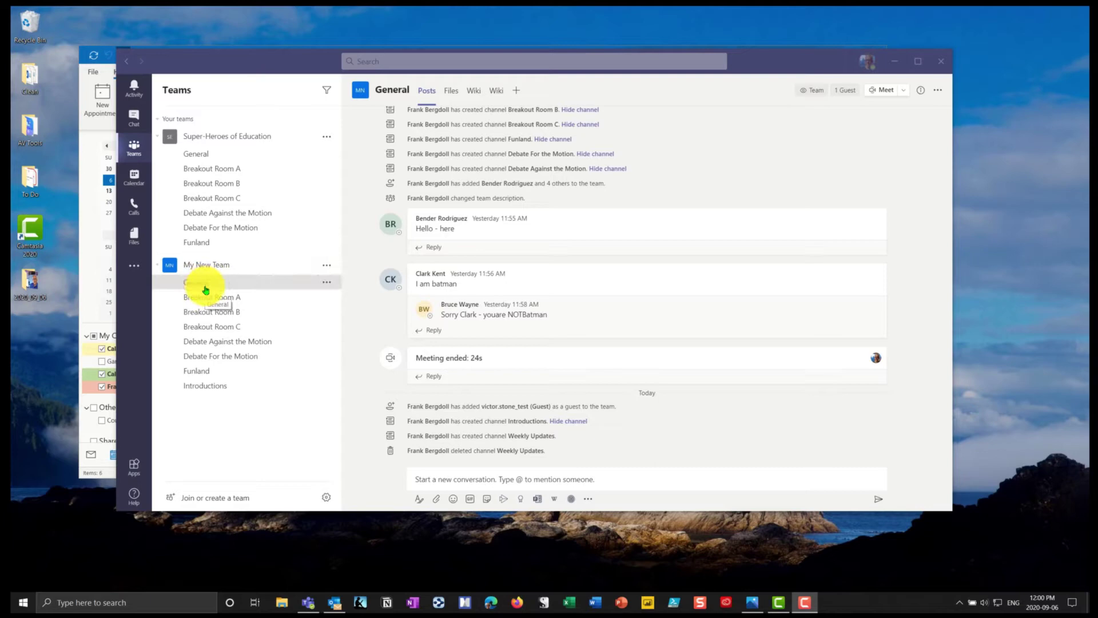
Schedule a new meeting from the Introductions channel of My New Team and title it "Introductions".
click(229, 386)
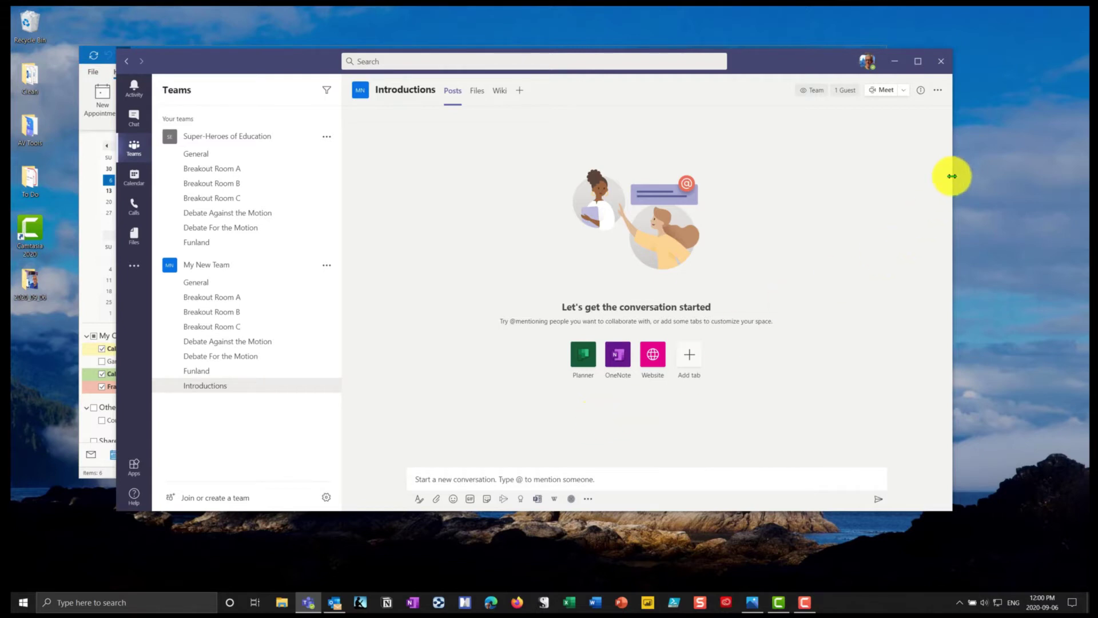
click(936, 91)
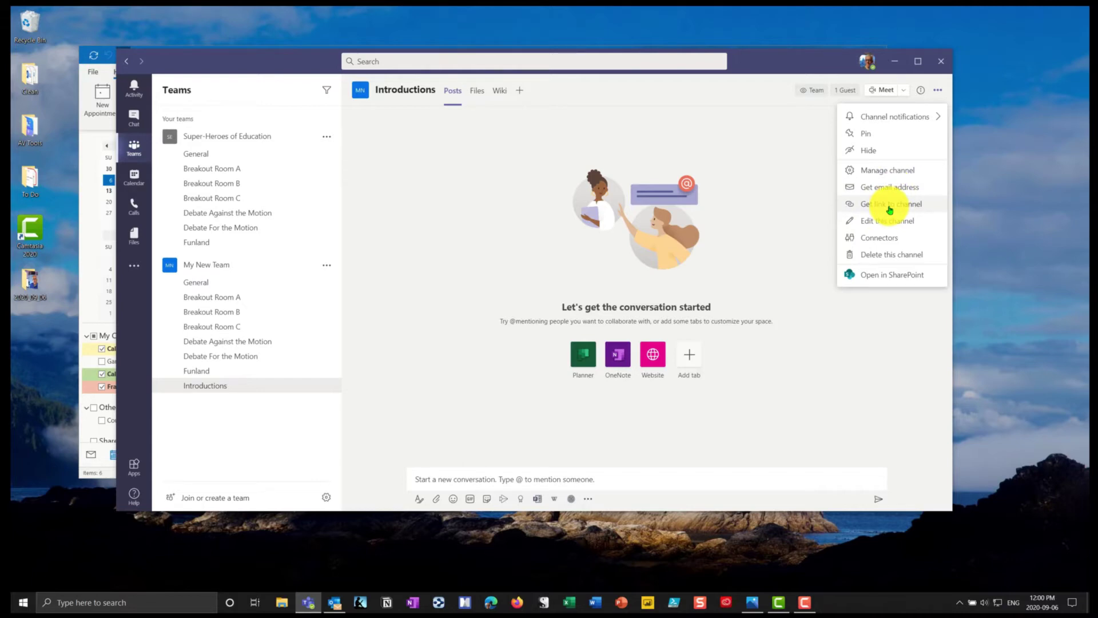
click(791, 218)
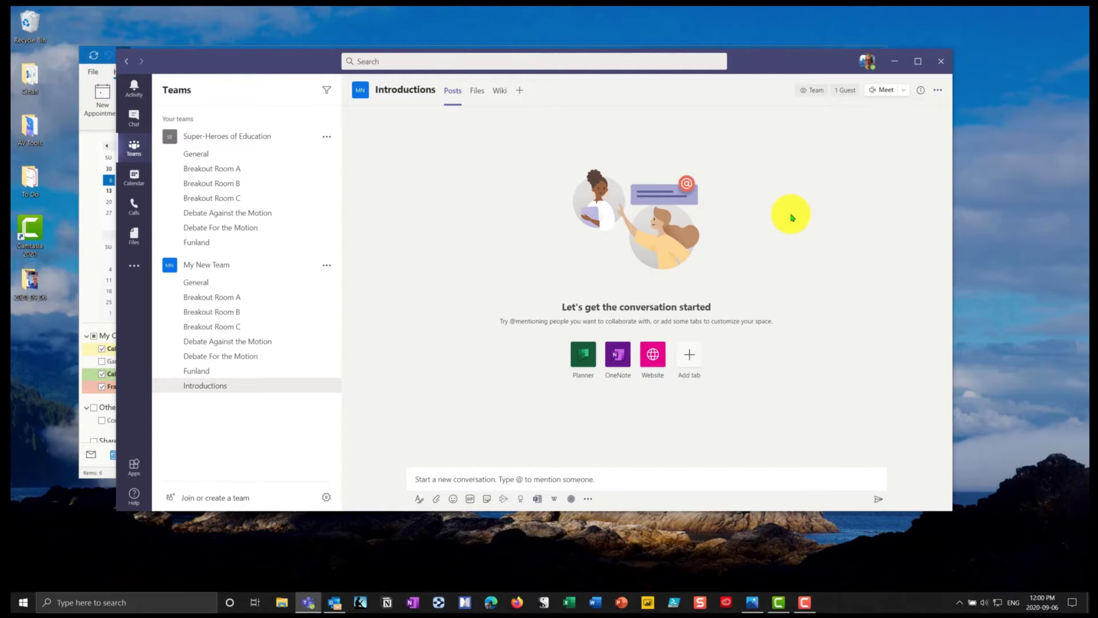
click(904, 92)
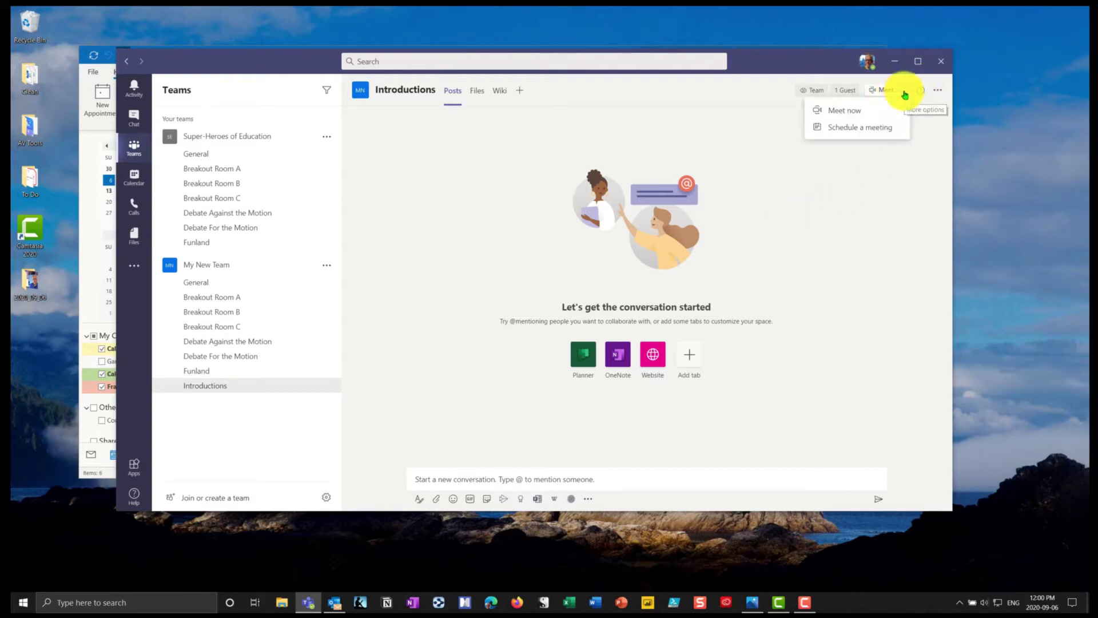
click(852, 129)
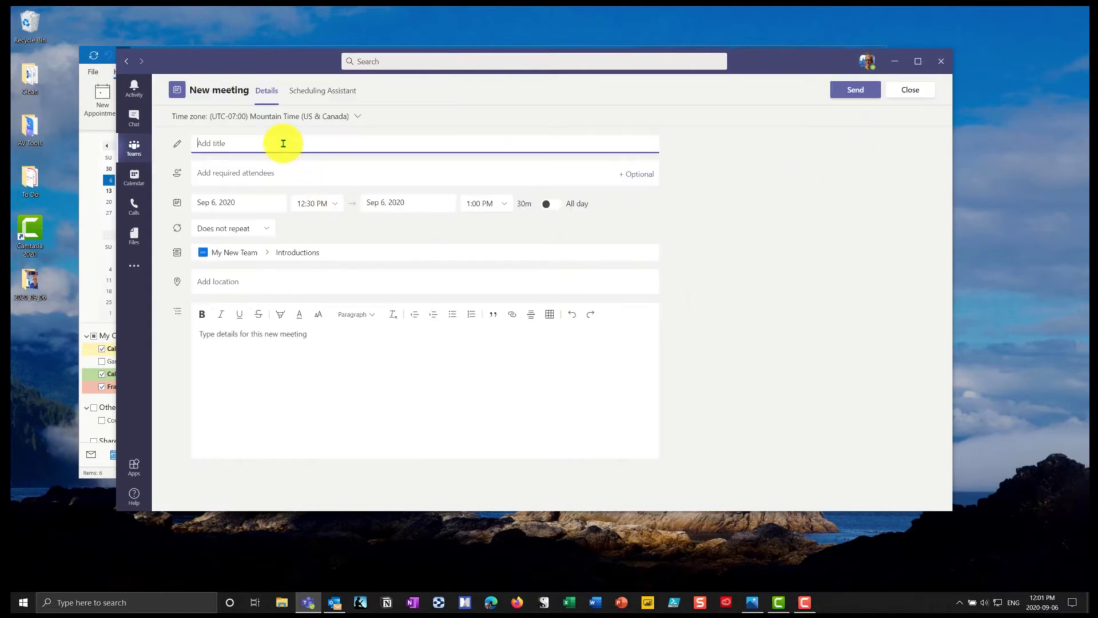
text(Introductions)
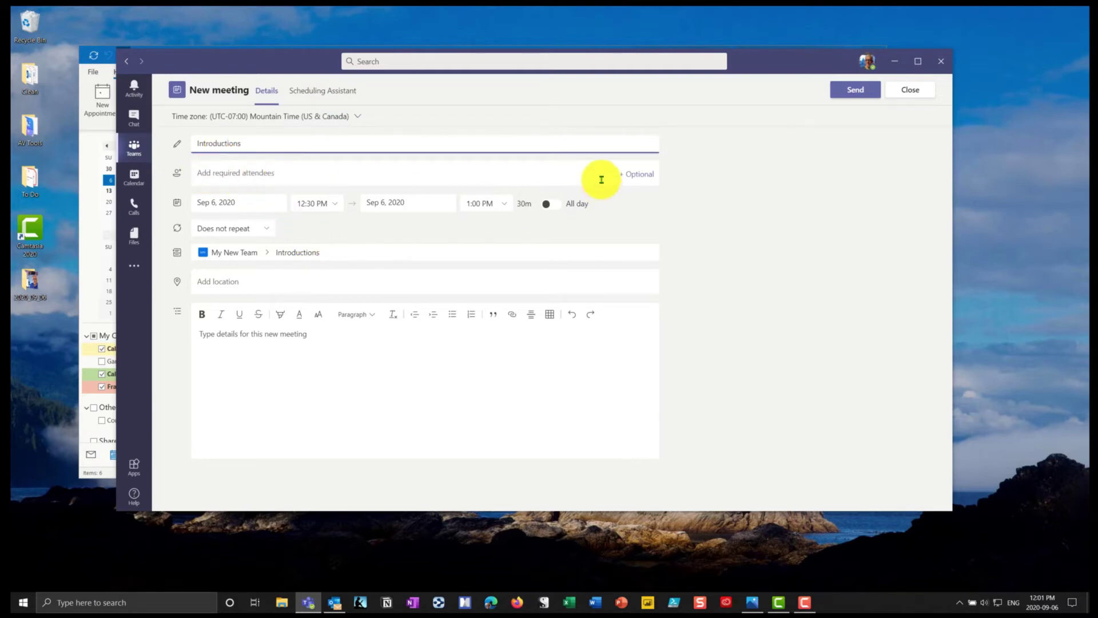
Show the optional attendees field and add the two team members as required attendees by name.
click(628, 173)
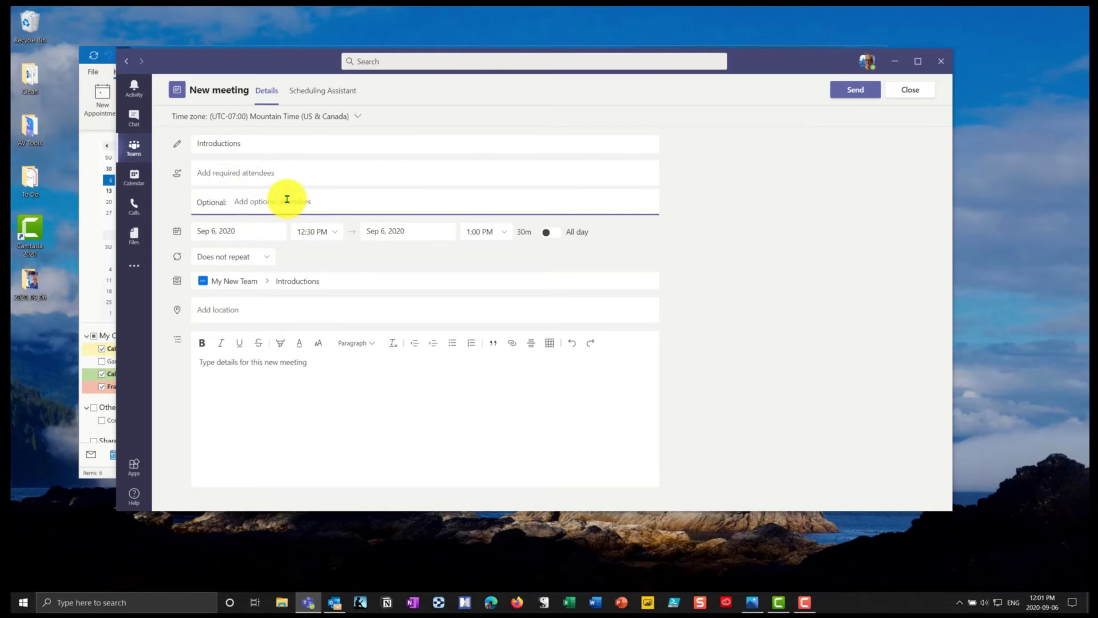
click(247, 173)
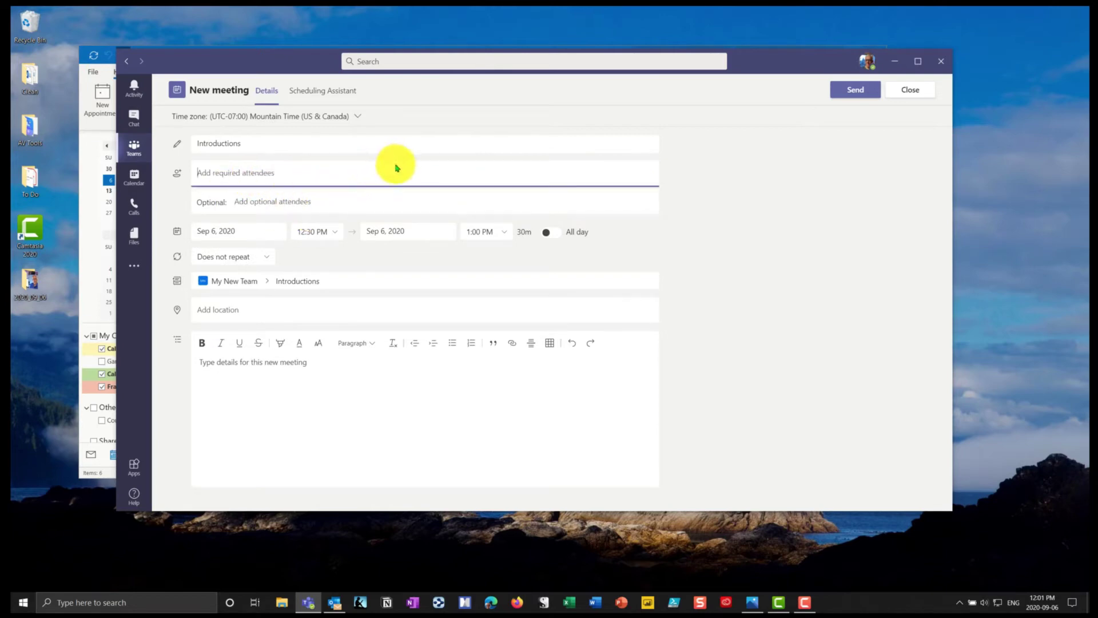
text(bruce)
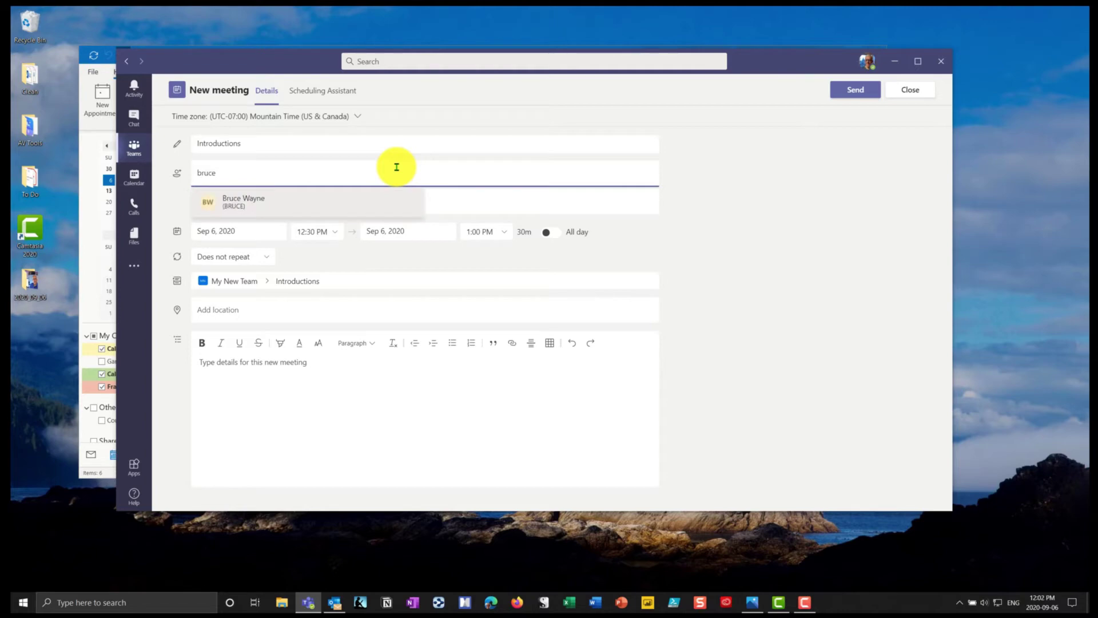
key(Return)
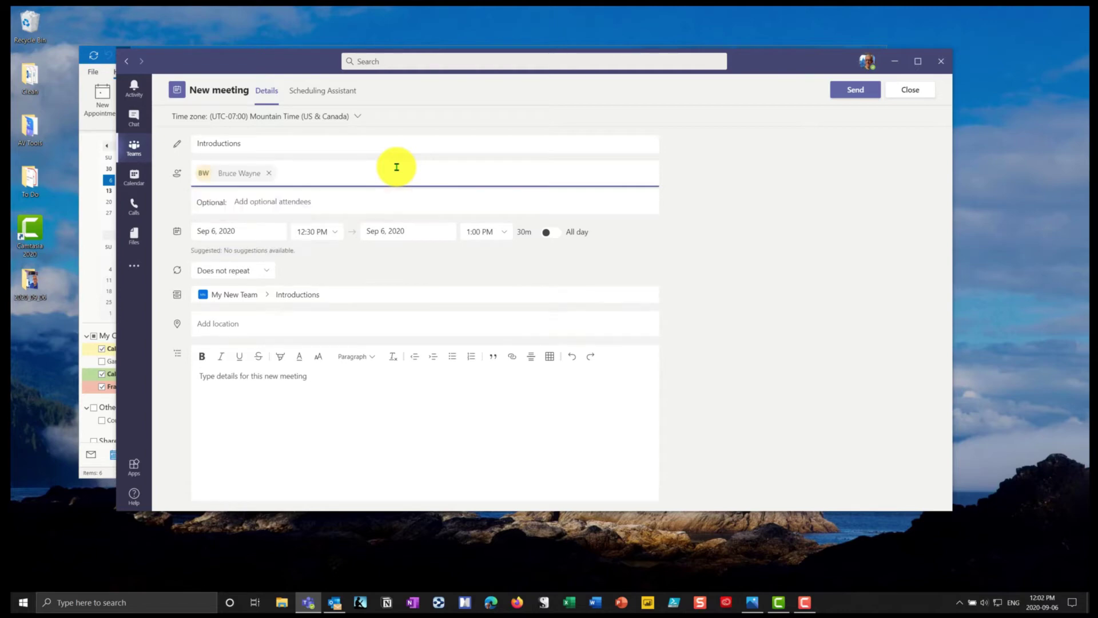
text(clark)
key(Return)
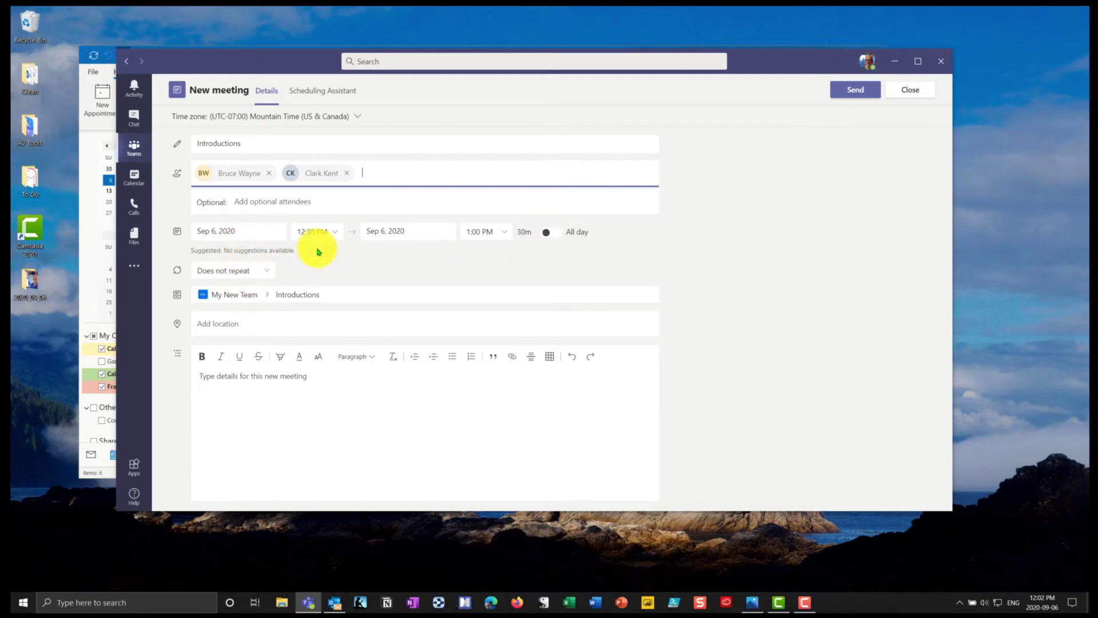
Set the meeting to Sep 7, 2020, from 1:00 PM to 2:00 PM.
click(285, 232)
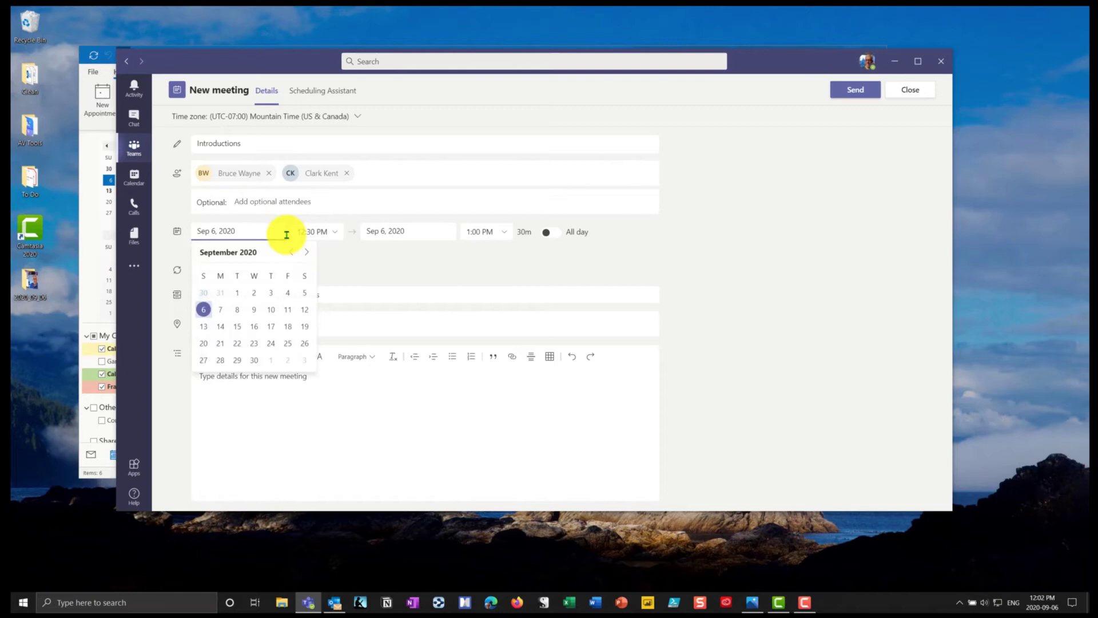
click(219, 309)
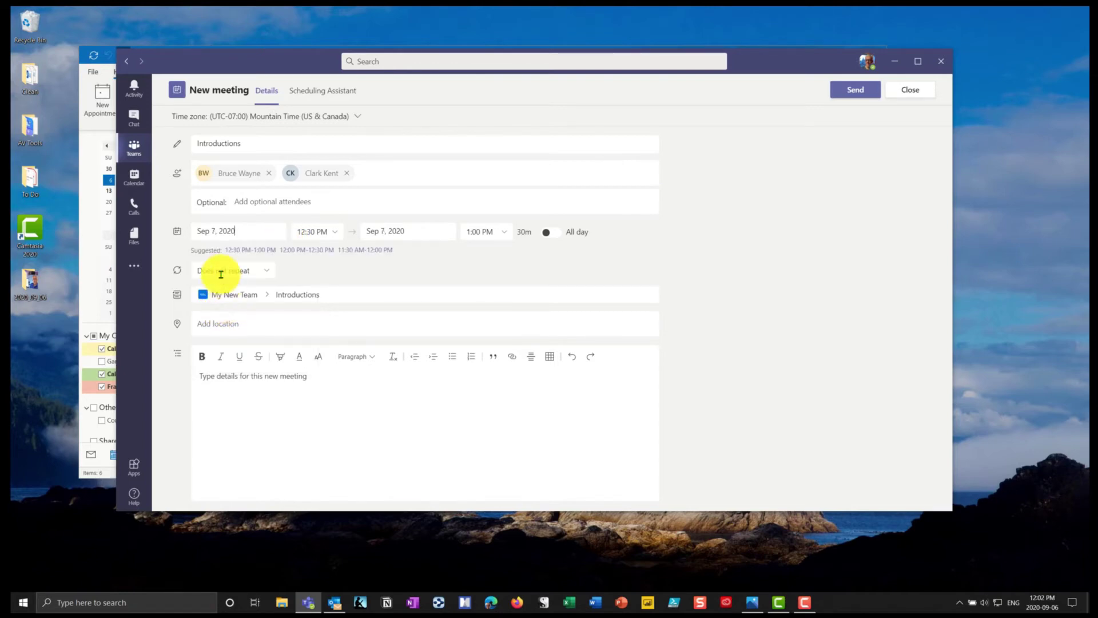
click(335, 232)
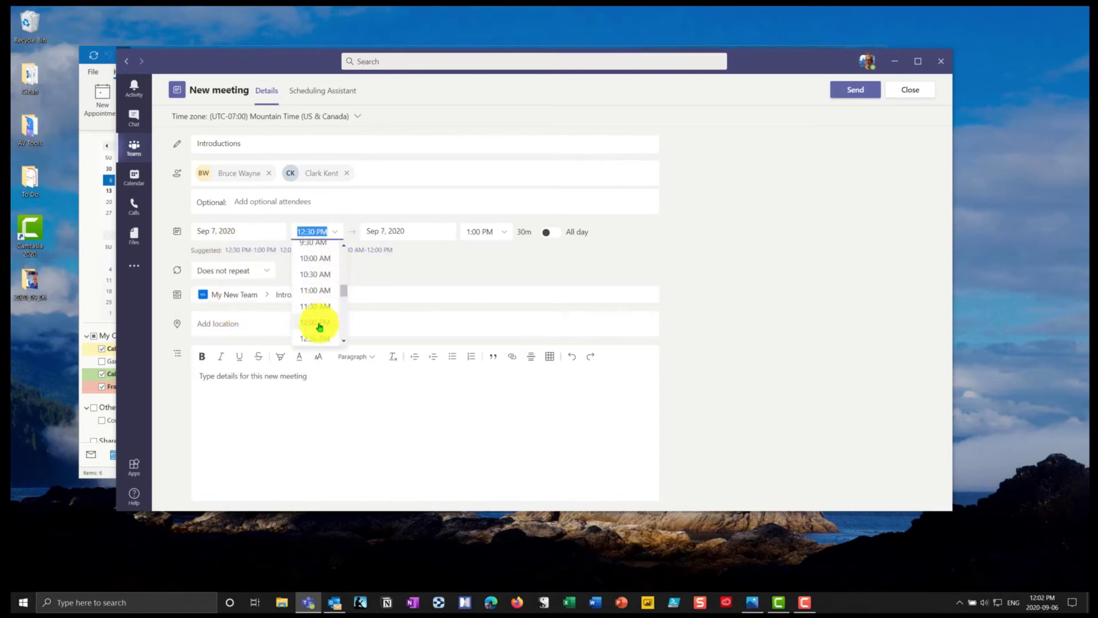
scroll(346, 295, down, 2)
click(318, 291)
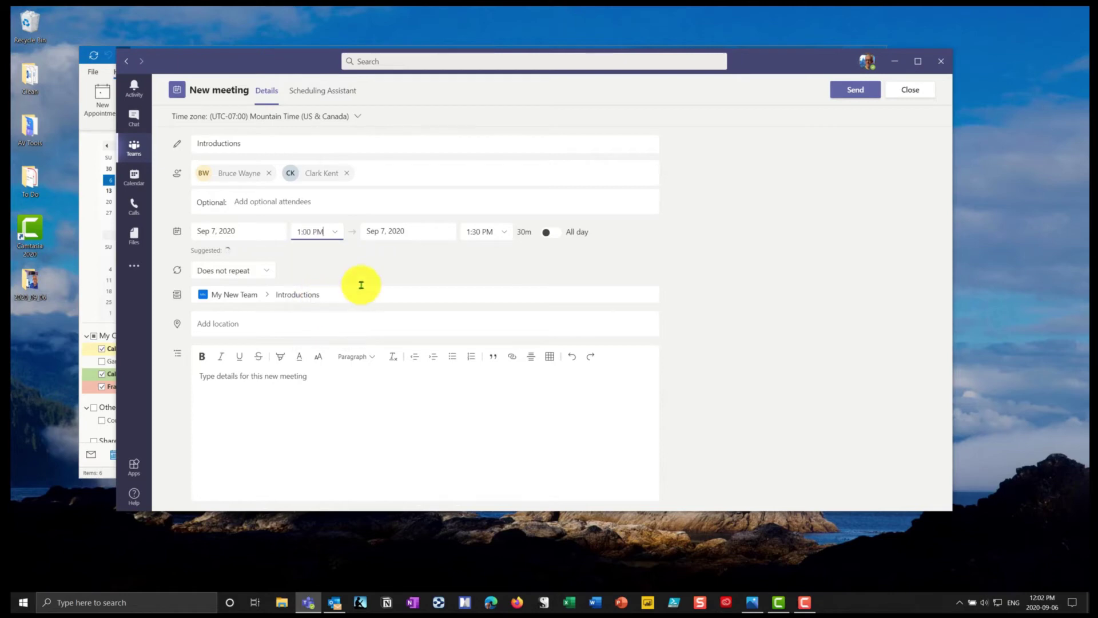
click(503, 234)
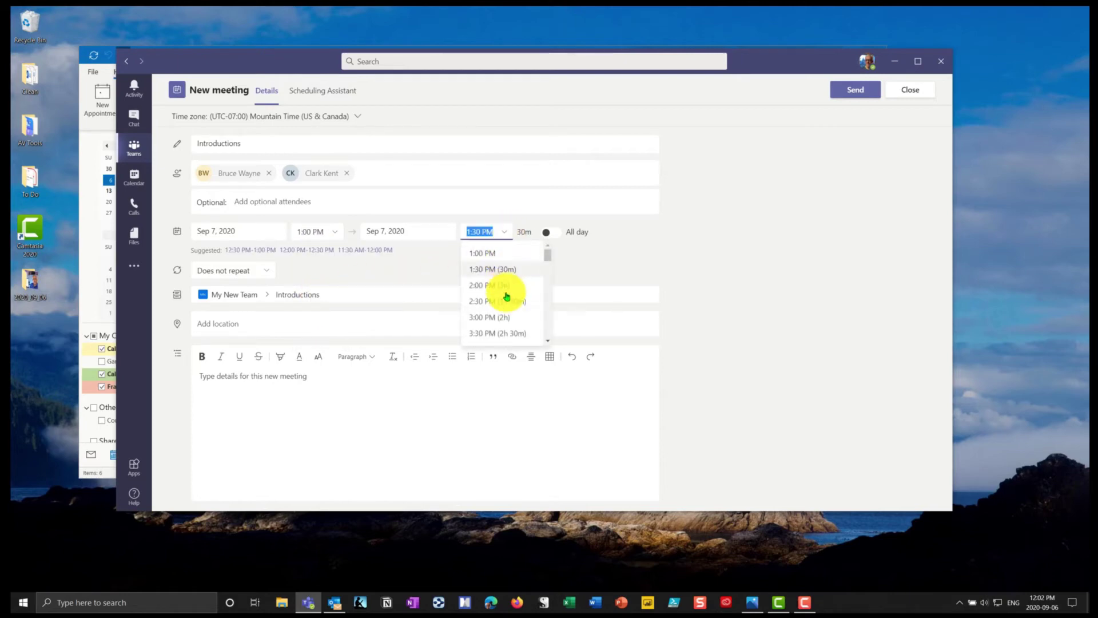
click(470, 291)
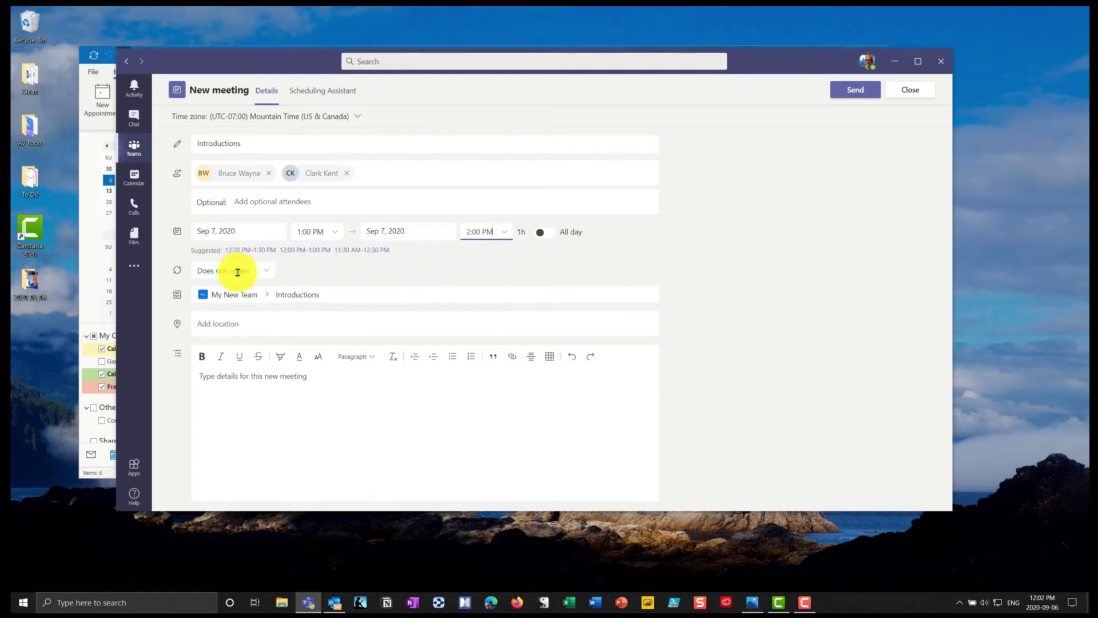
Choose a custom recurrence for the meeting and set its end date to Sep 11, 2020.
click(266, 272)
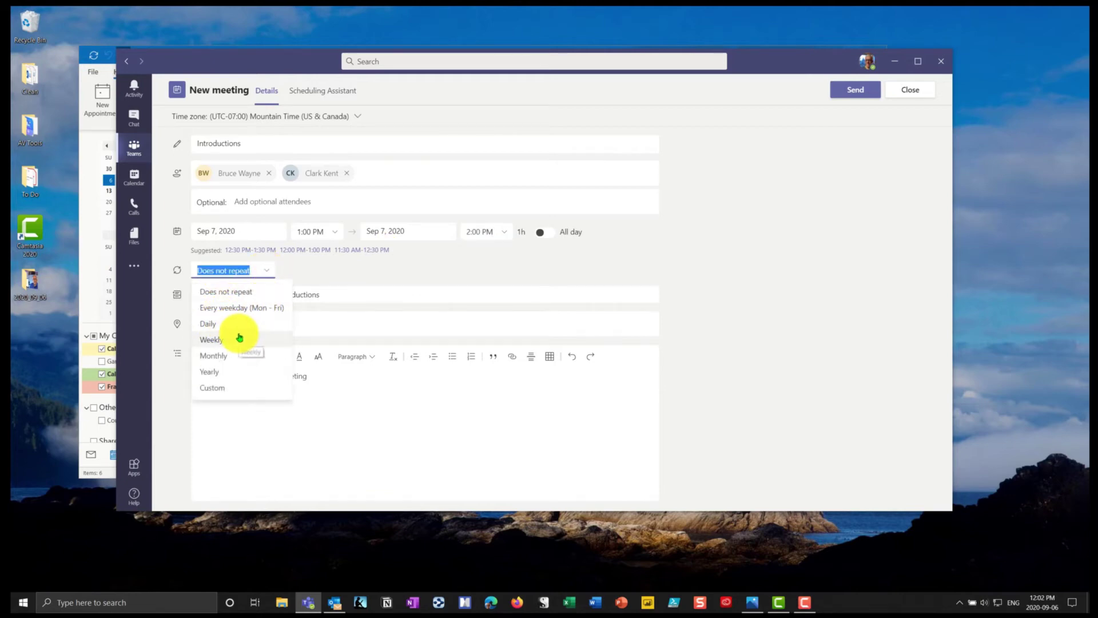
click(216, 389)
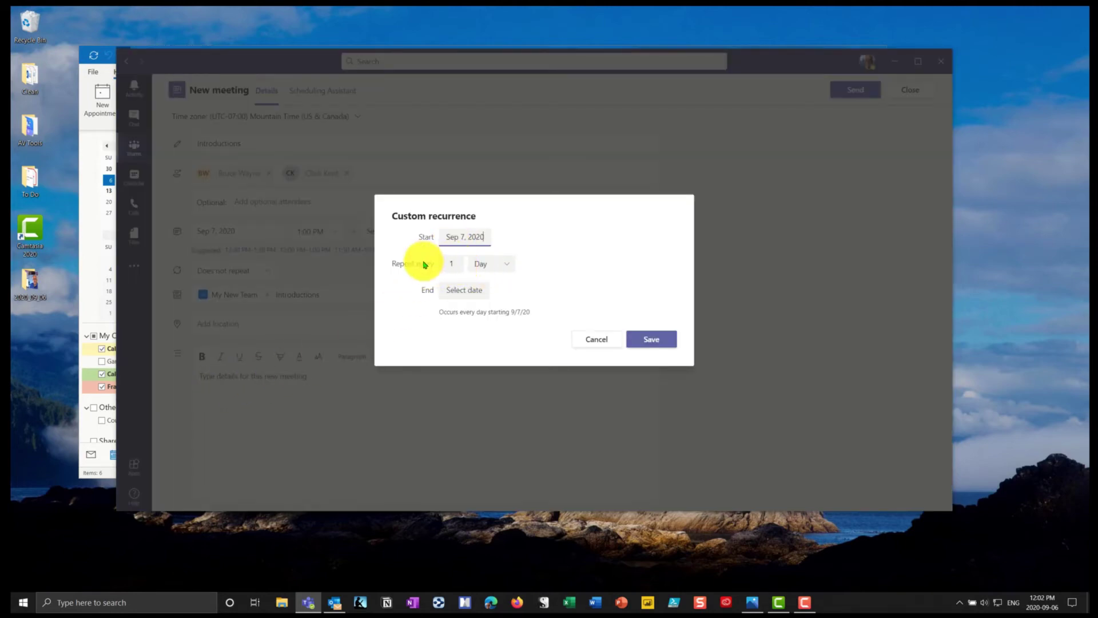
click(502, 265)
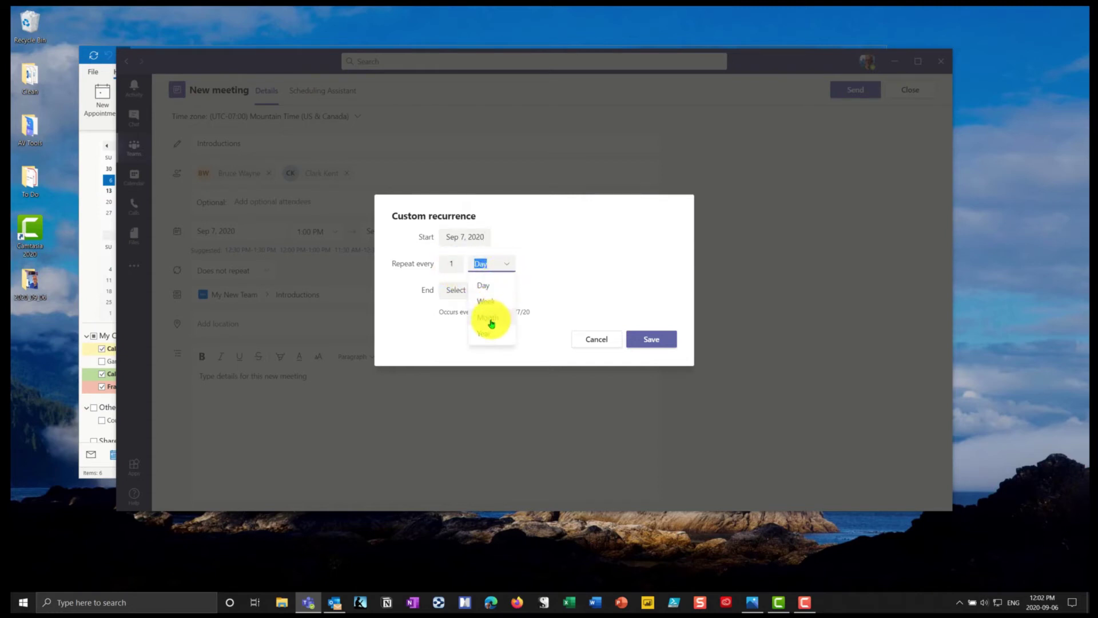
click(560, 282)
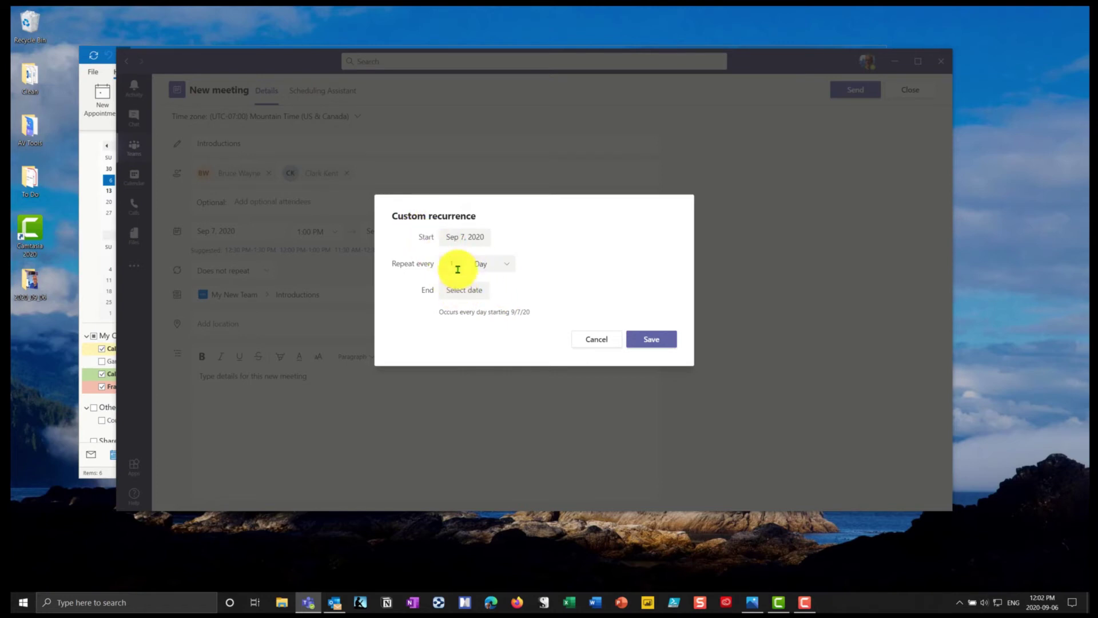
click(457, 290)
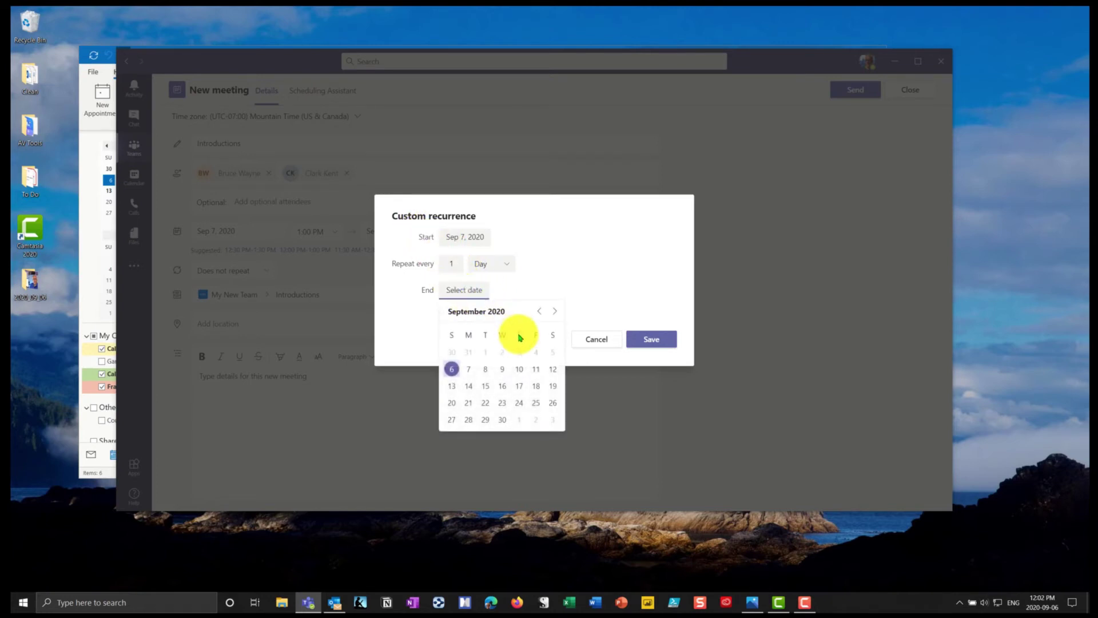
click(536, 369)
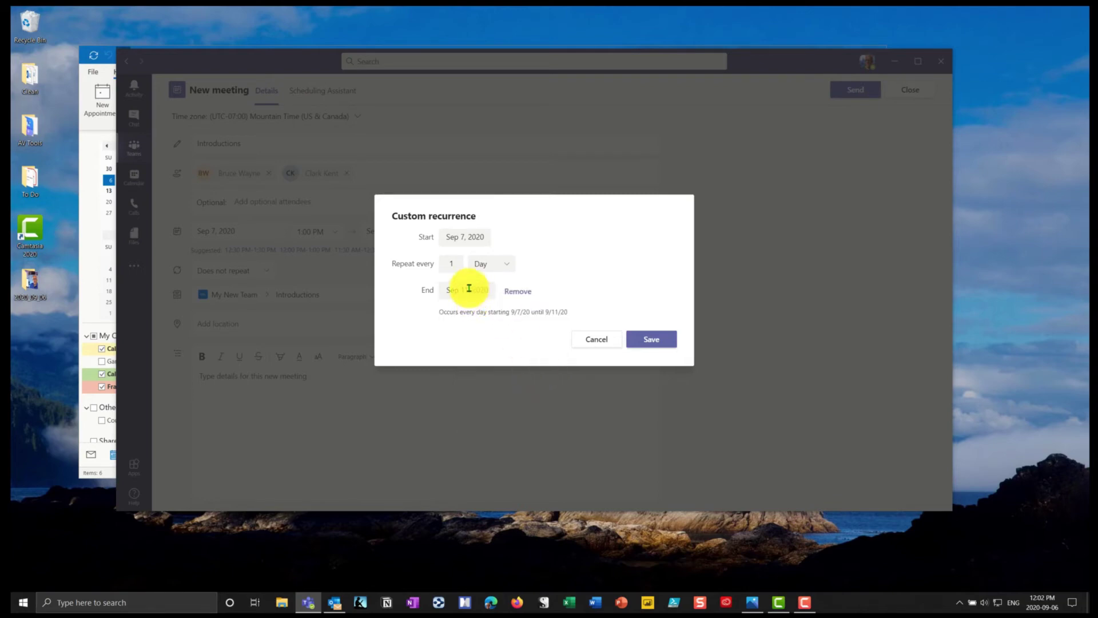
Make the recurrence repeat every week on Monday, Wednesday and Friday, and save it.
click(507, 267)
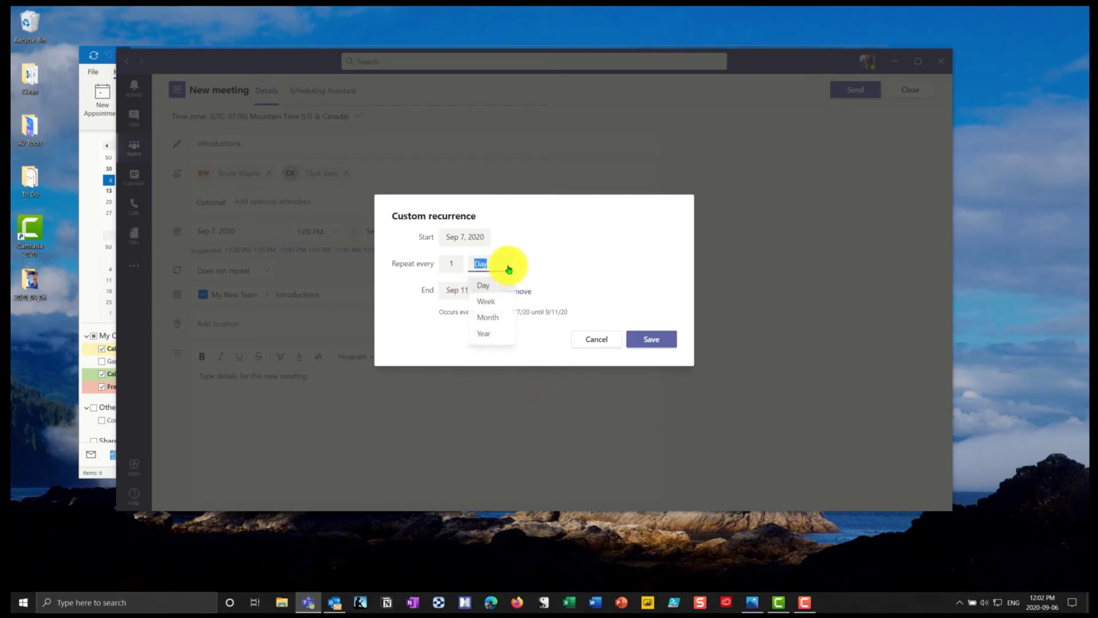
click(488, 300)
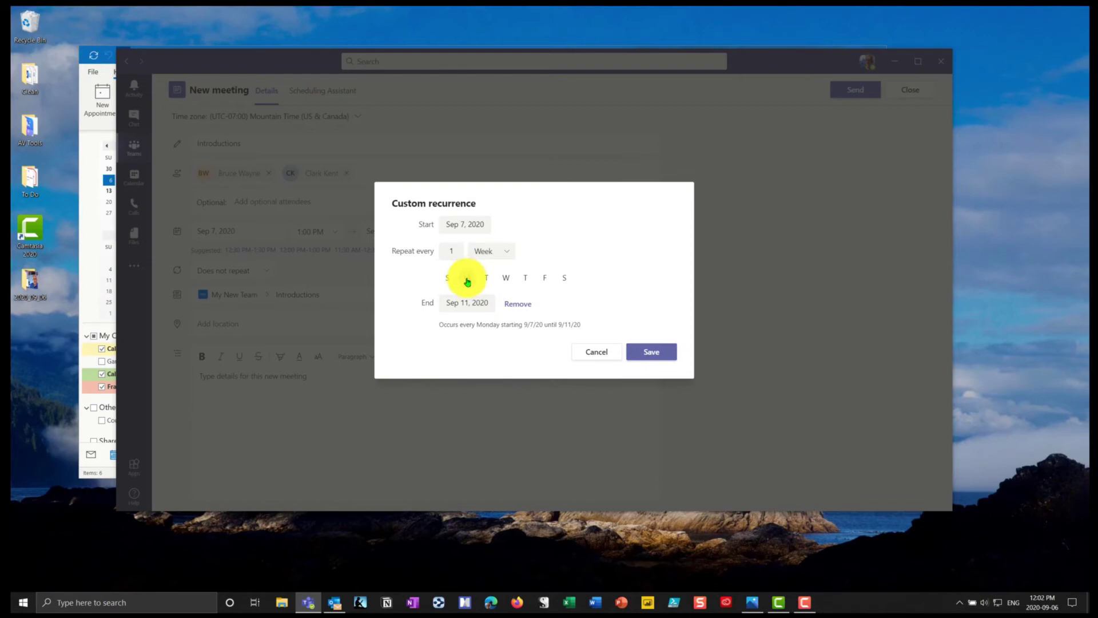
click(507, 279)
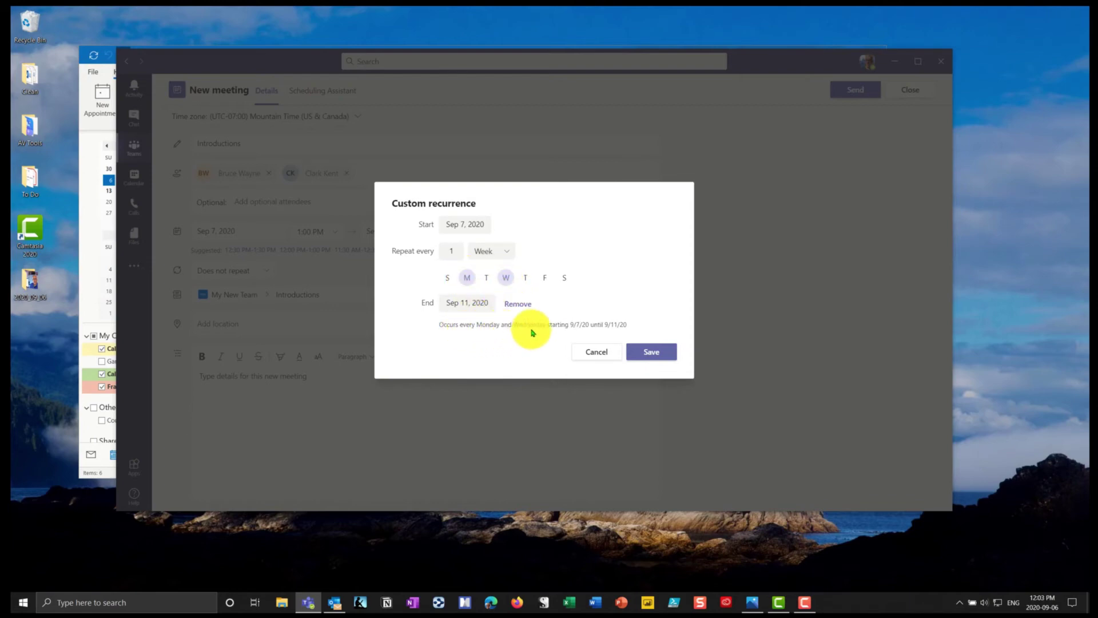
drag(529, 331, 536, 332)
click(545, 278)
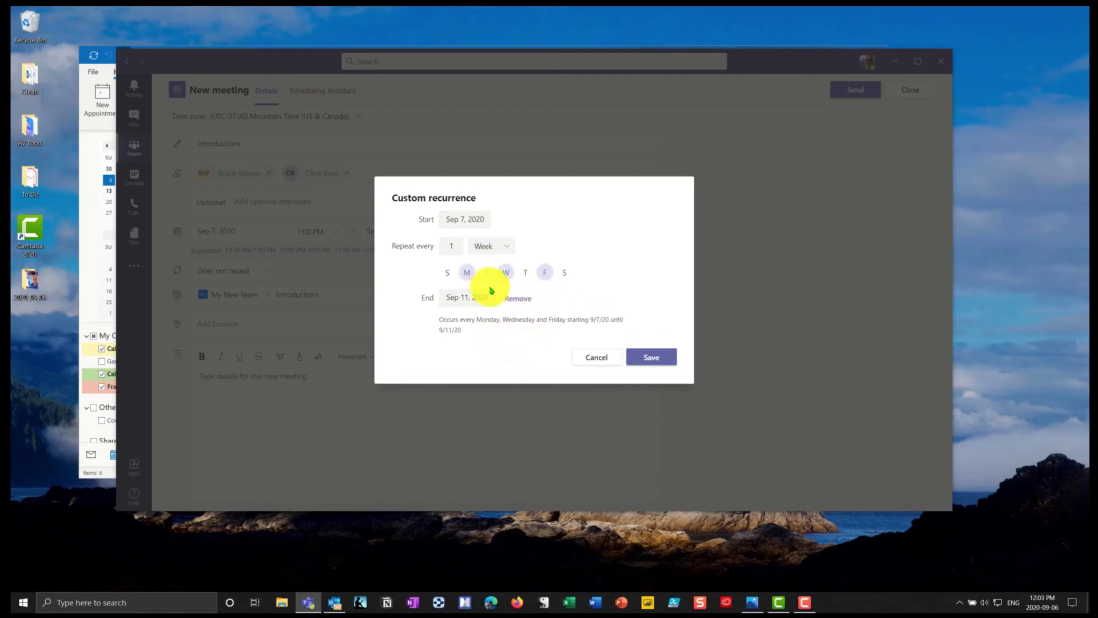
double_click(517, 322)
click(650, 358)
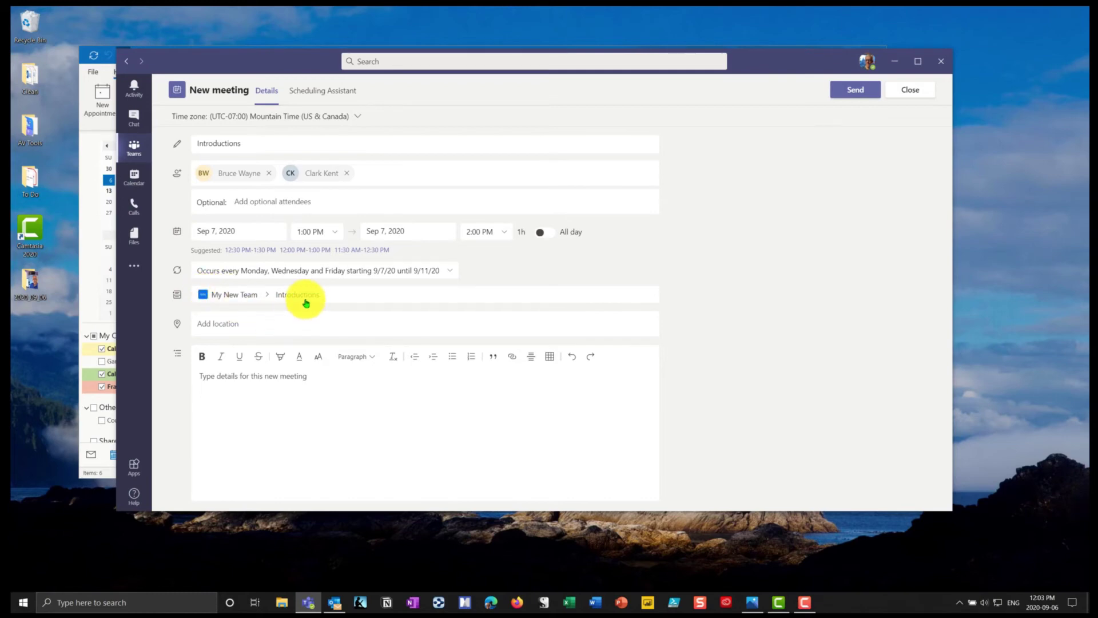
click(247, 297)
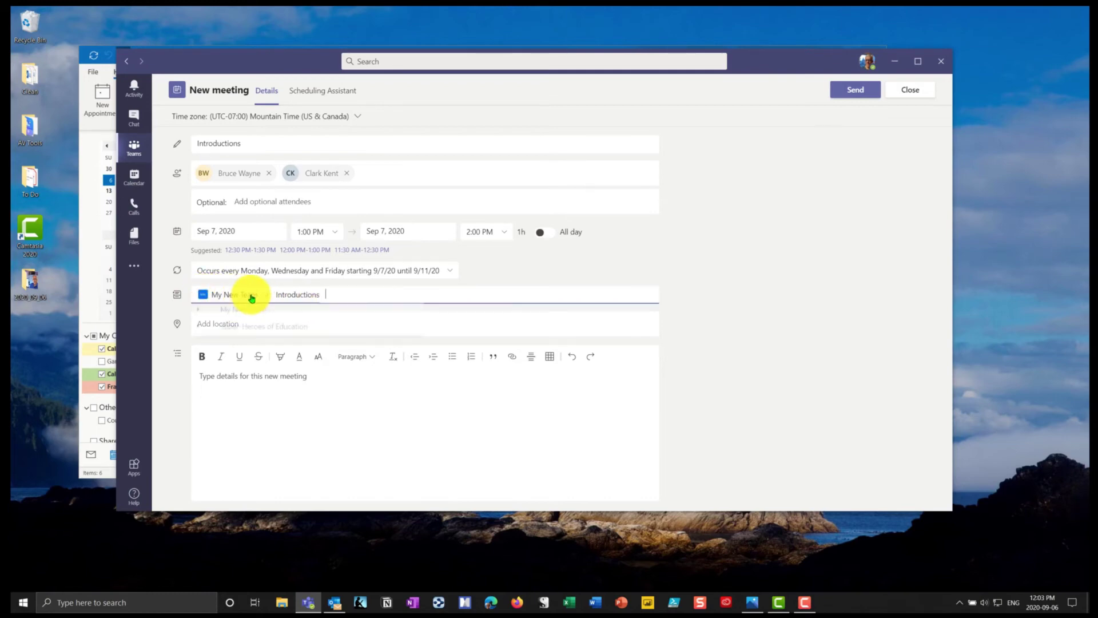
click(197, 313)
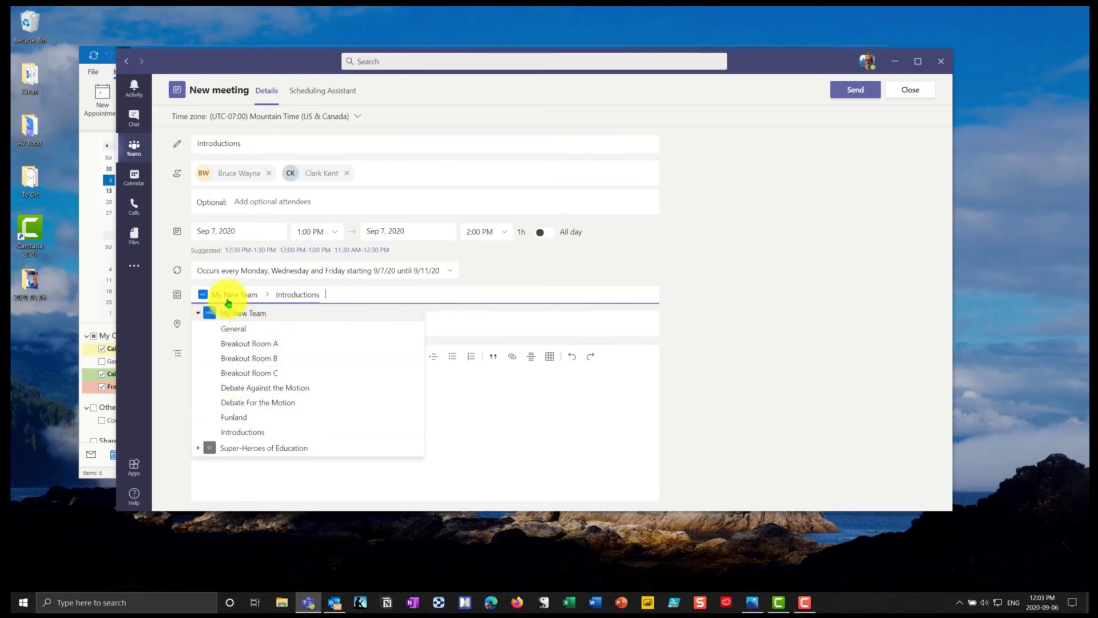
click(490, 405)
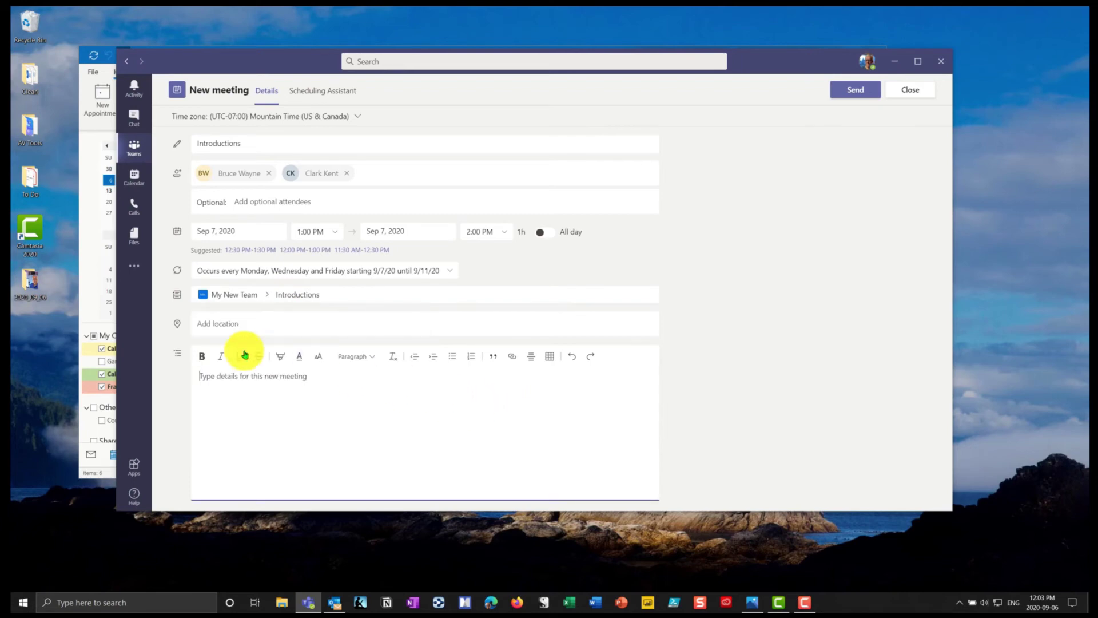
click(265, 324)
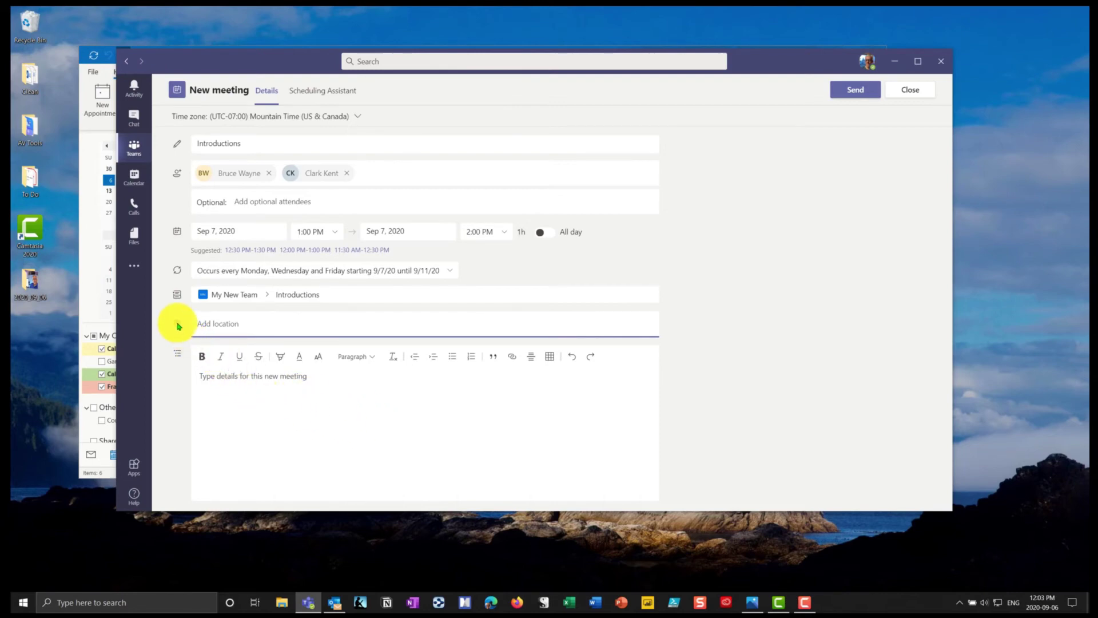
Enter "Meeting to Introduce Ourselves" as the meeting details and send the invitation.
click(258, 385)
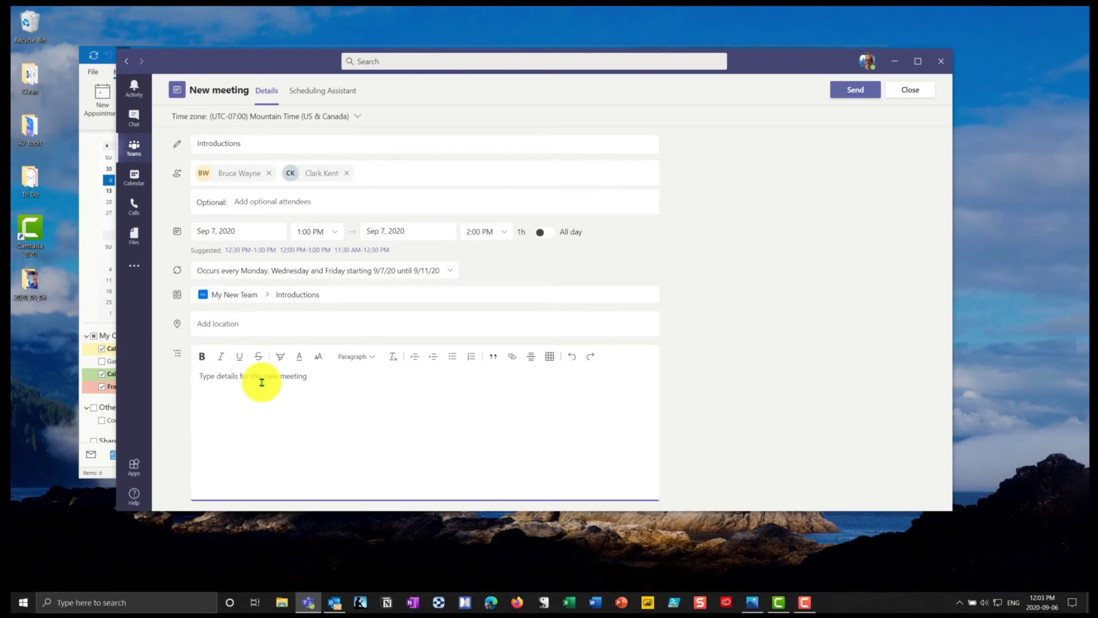
text(Meeting to Introduce Ourselves)
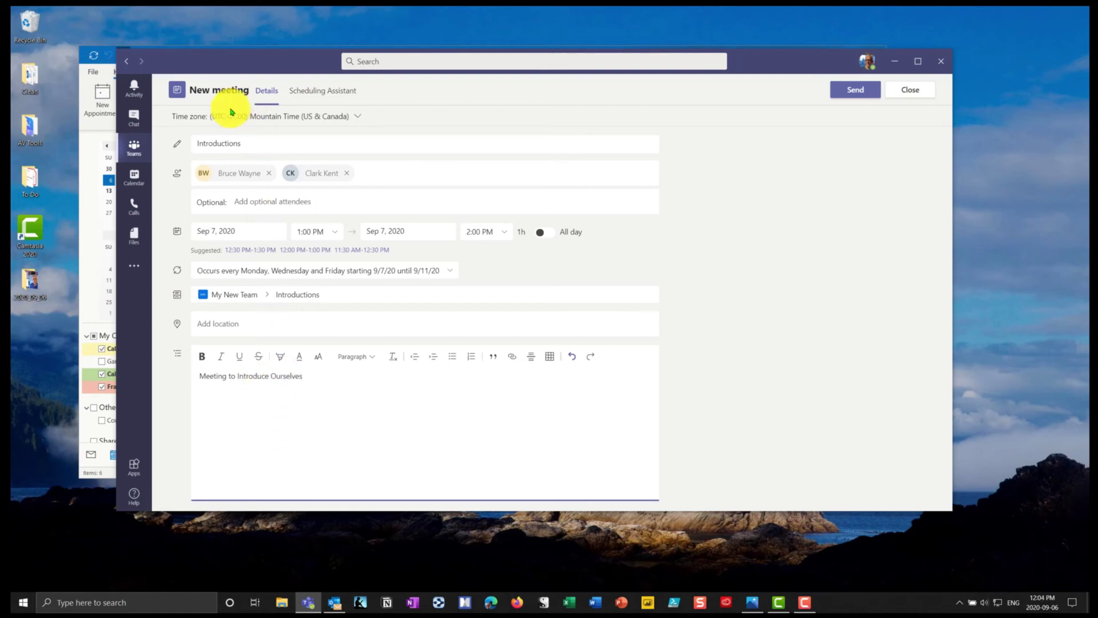
click(855, 91)
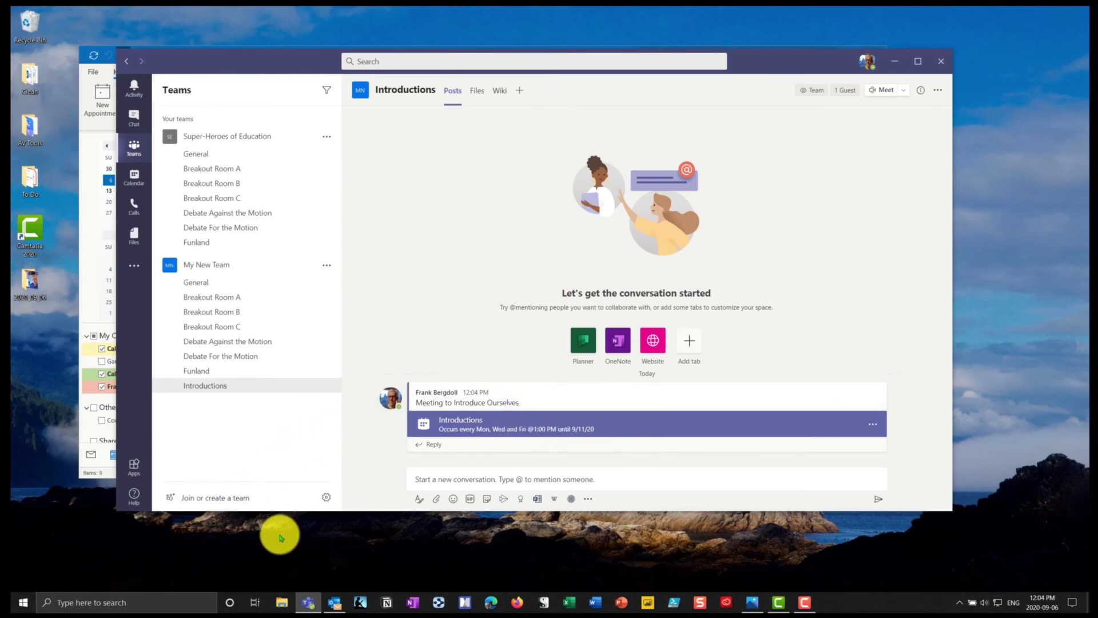
Switch to the Outlook calendar and open just the Monday, September 7 occurrence of the recurring Introductions meeting.
click(90, 160)
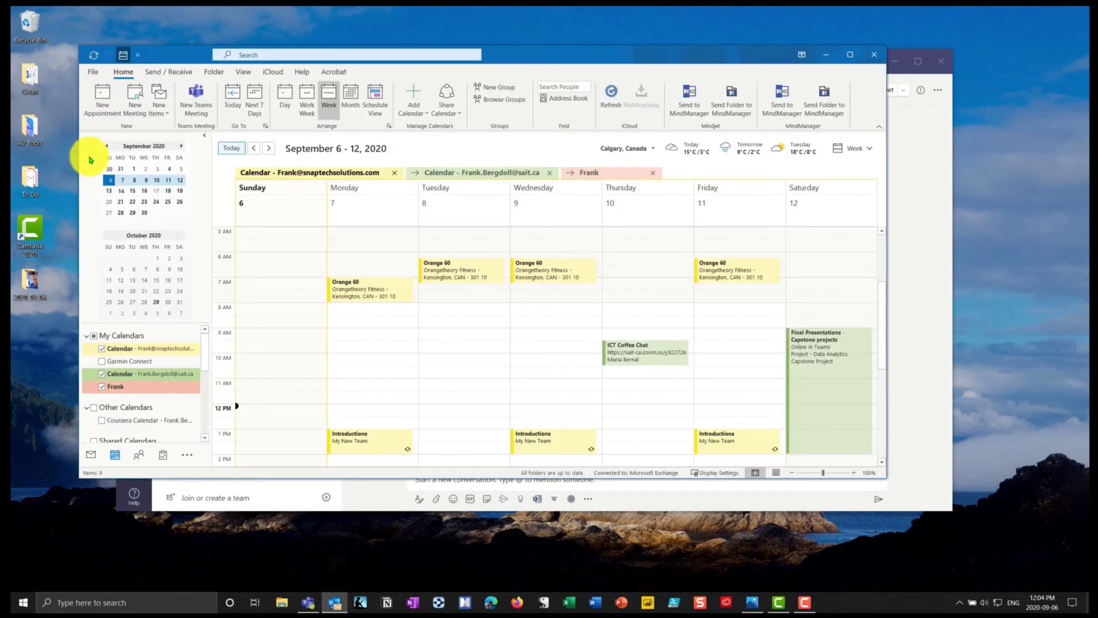
scroll(402, 374, down, 5)
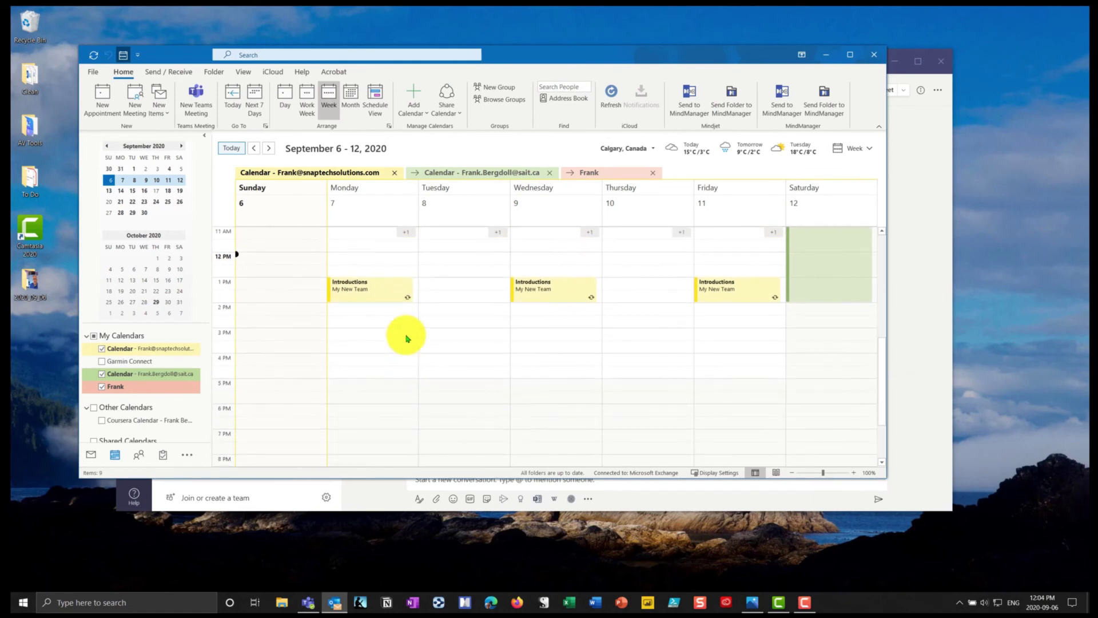
mouse_move(345, 285)
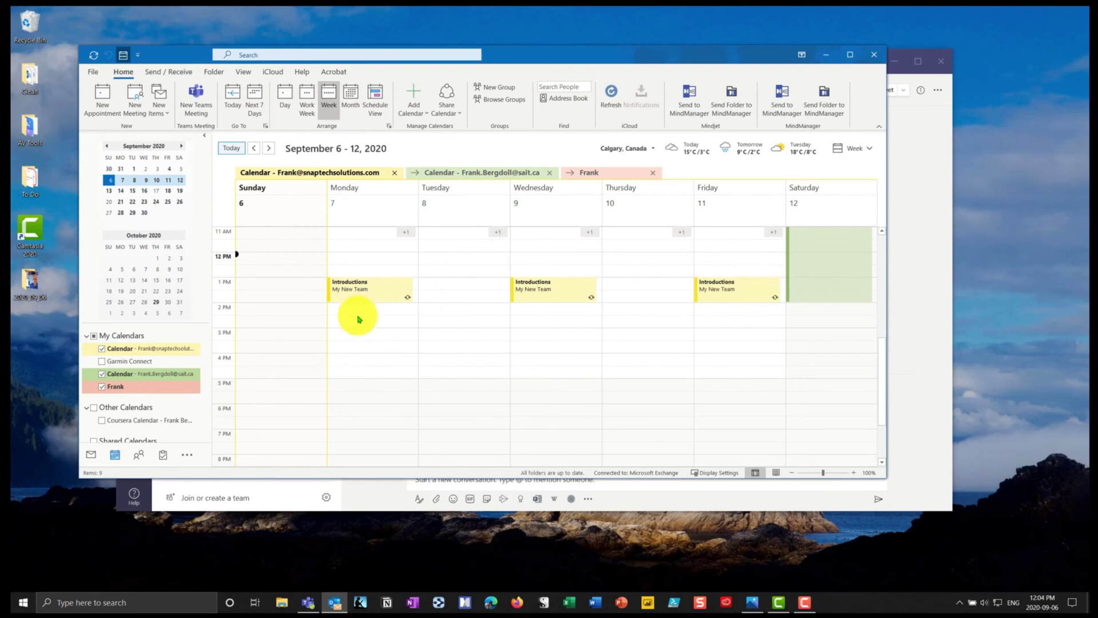
click(368, 292)
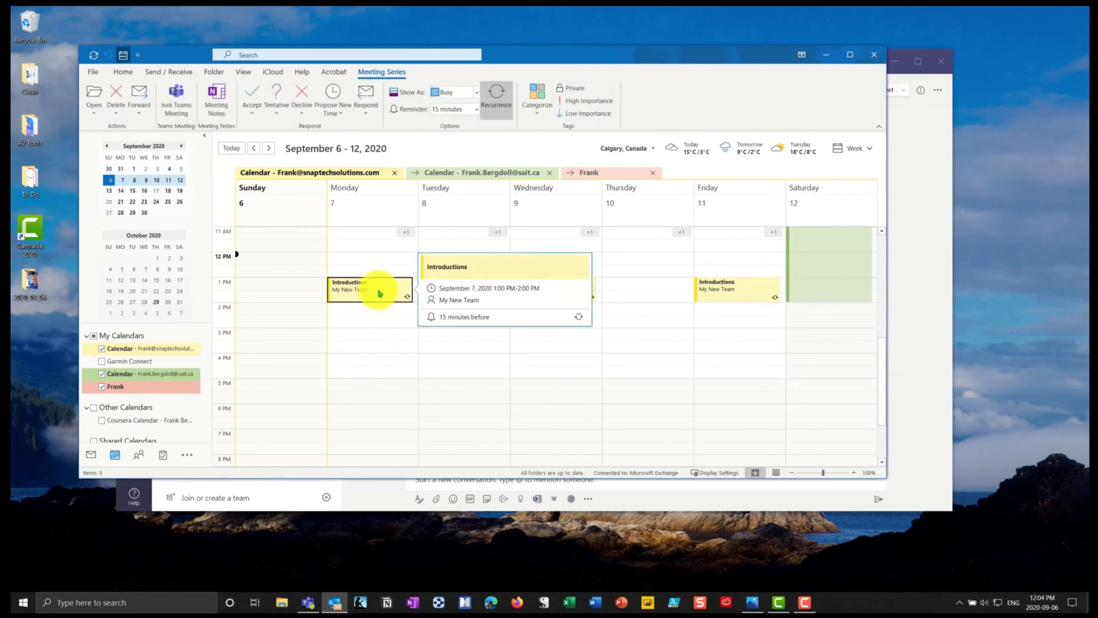
double_click(379, 293)
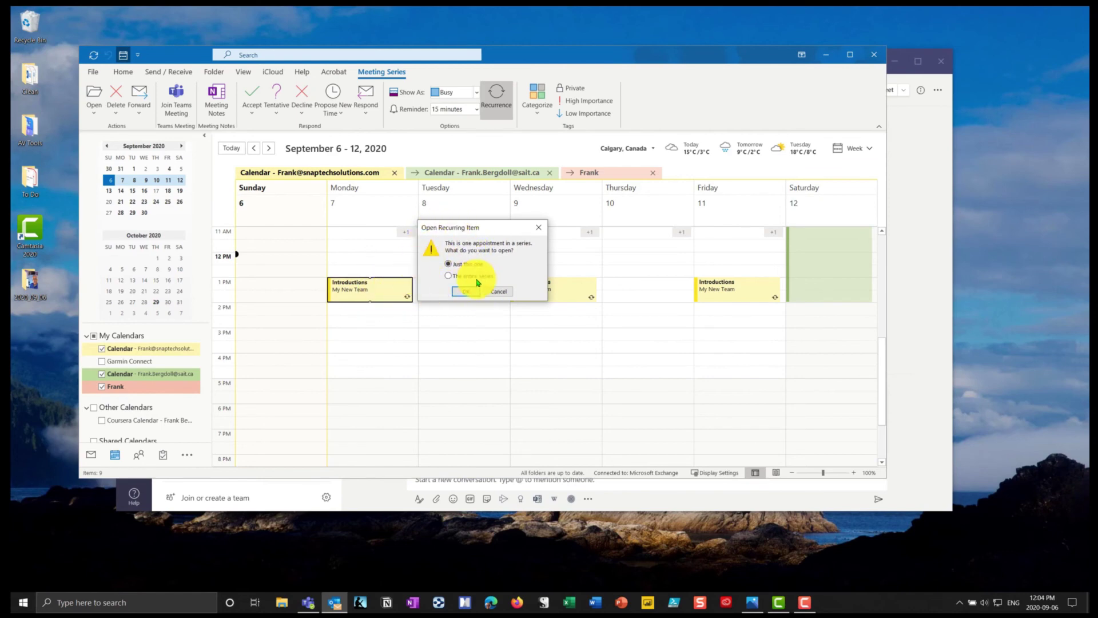
click(465, 292)
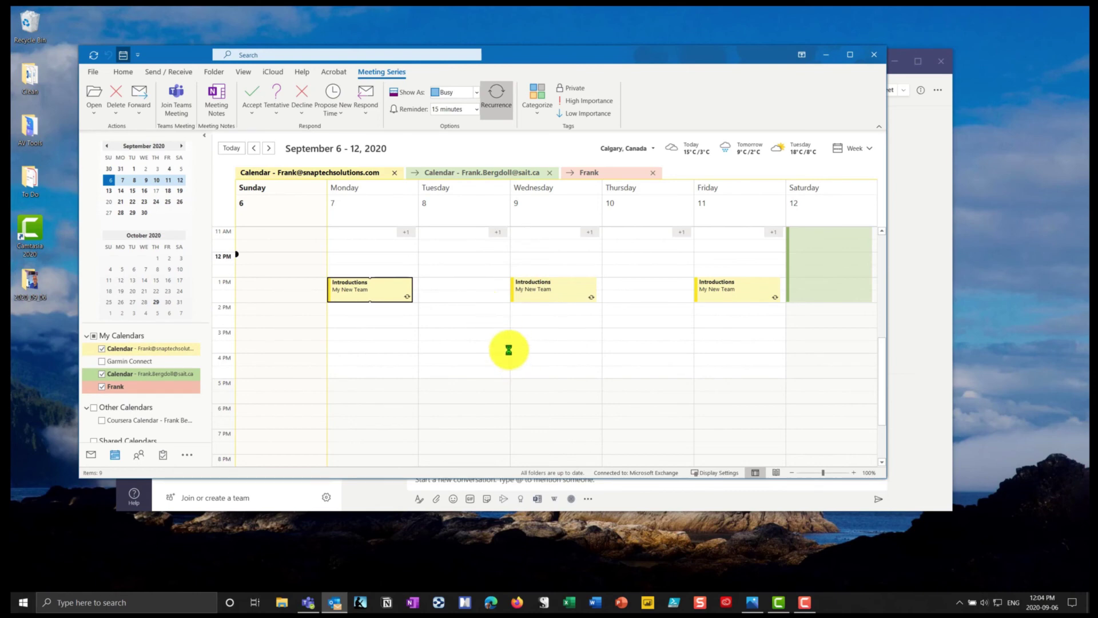